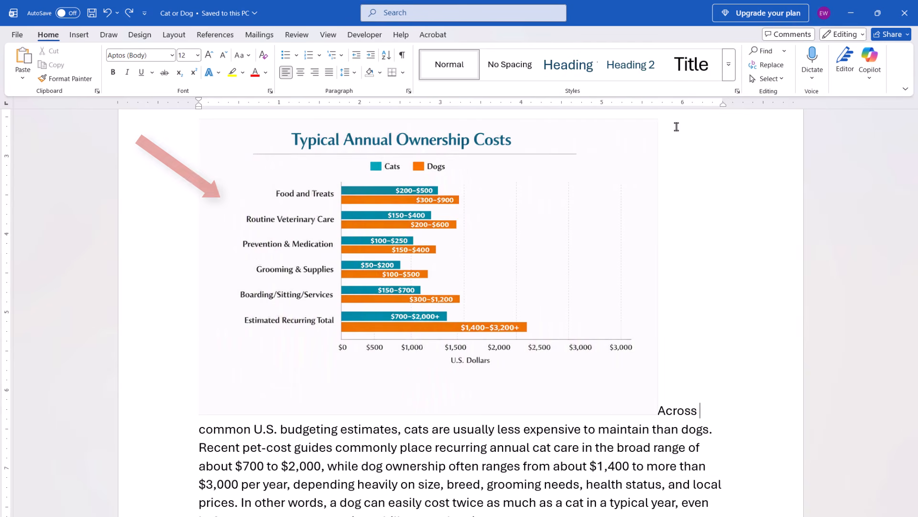
# Step: Set the text wrapping of the Typical Annual Ownership Costs chart picture to Square
pyautogui.click(635, 142)
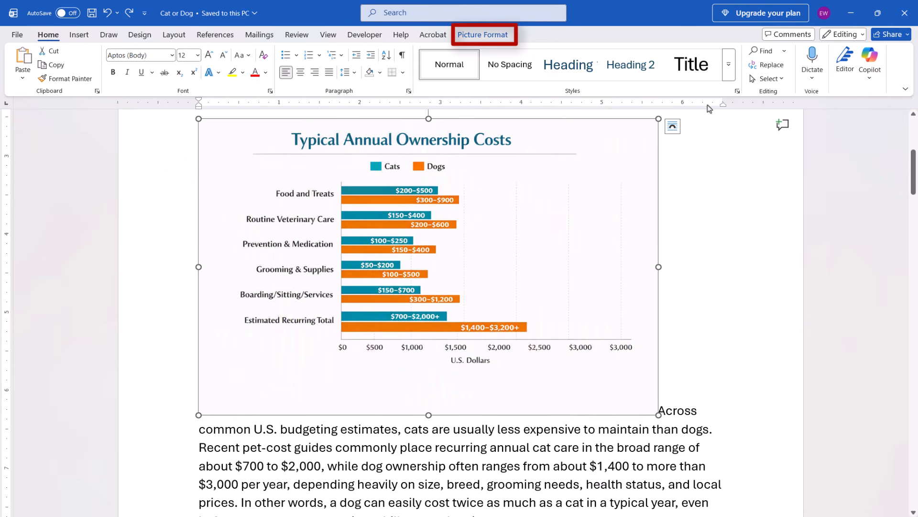
pyautogui.click(499, 38)
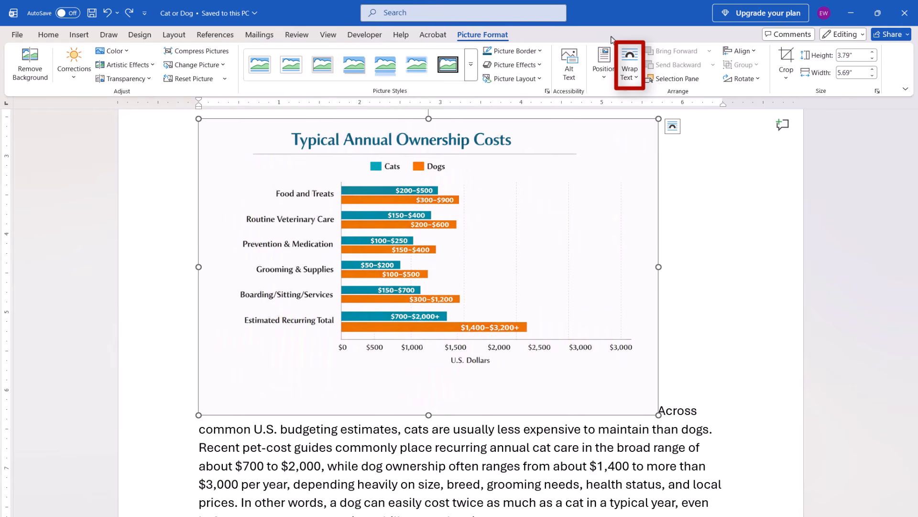
pyautogui.click(630, 64)
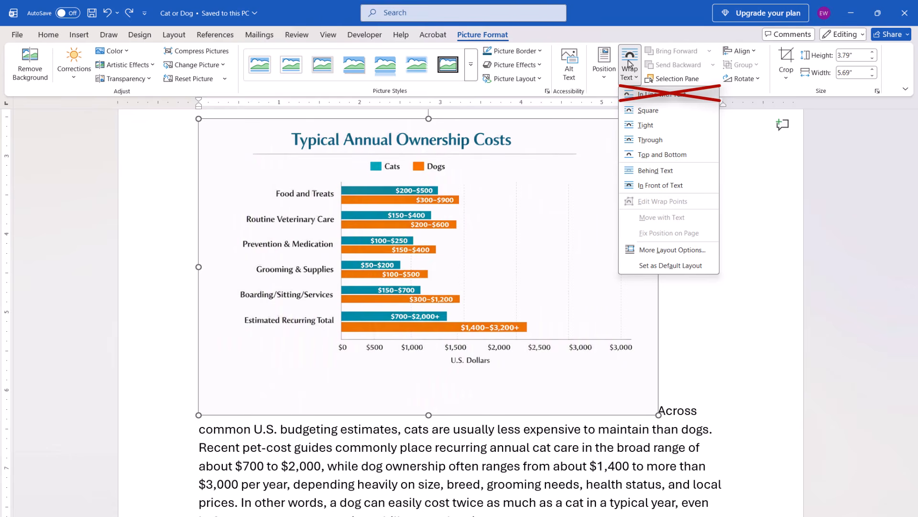
pyautogui.click(631, 110)
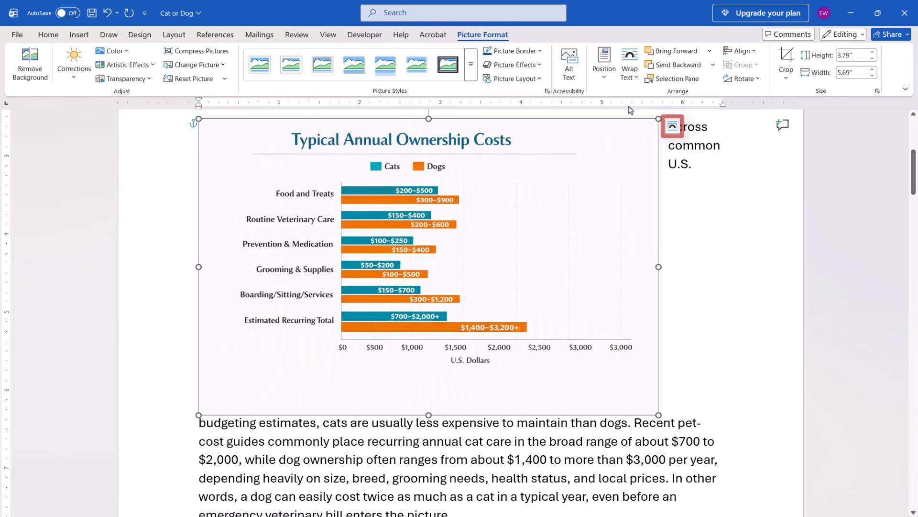
pyautogui.click(672, 127)
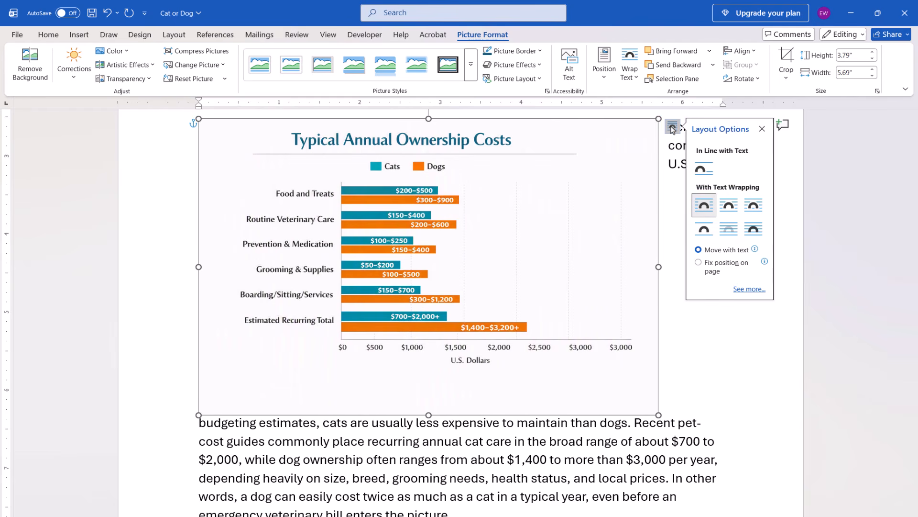
pyautogui.click(672, 128)
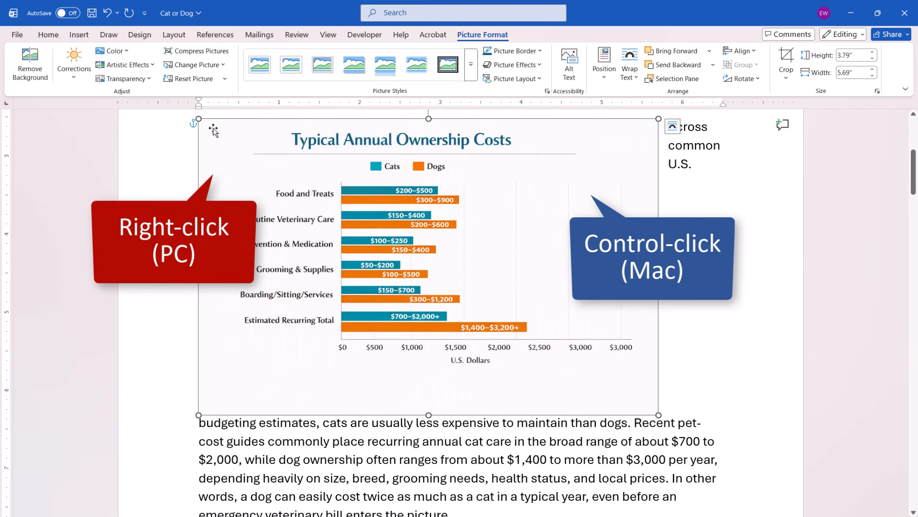
pyautogui.rightClick(214, 130)
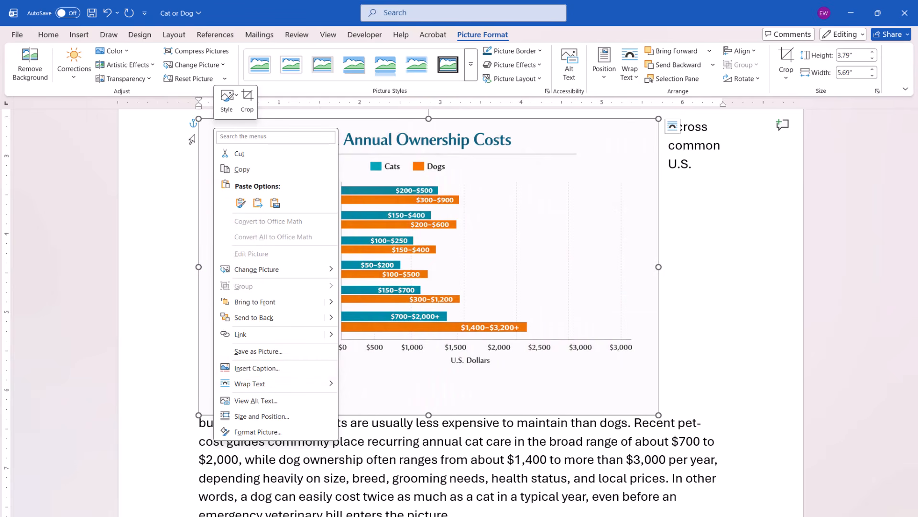
pyautogui.press('Escape')
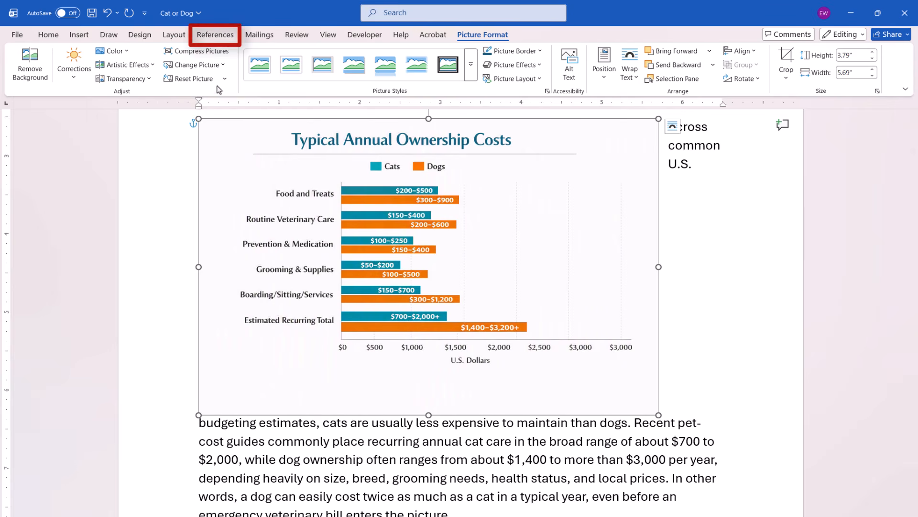
# Step: Insert the caption "Figure 1. Typical Annual Ownership Costs" with the Figure label, positioned below the chart picture
pyautogui.click(228, 41)
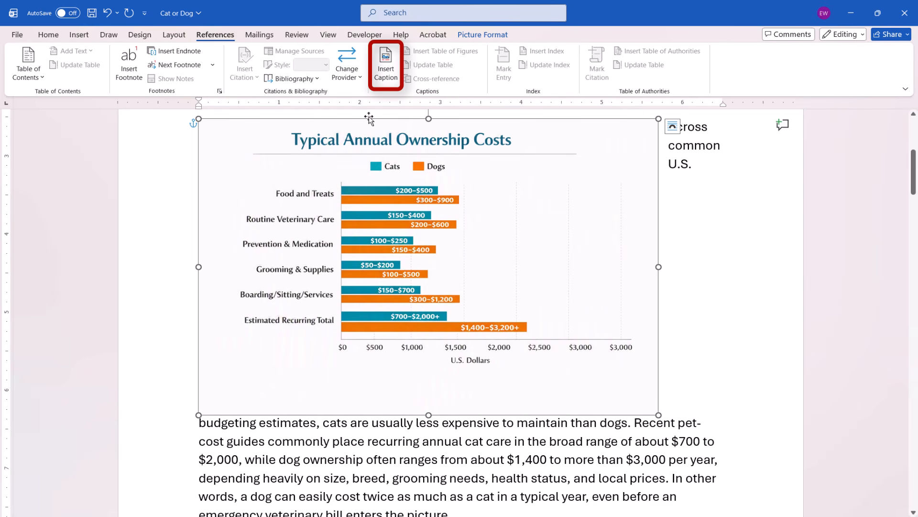
pyautogui.click(385, 76)
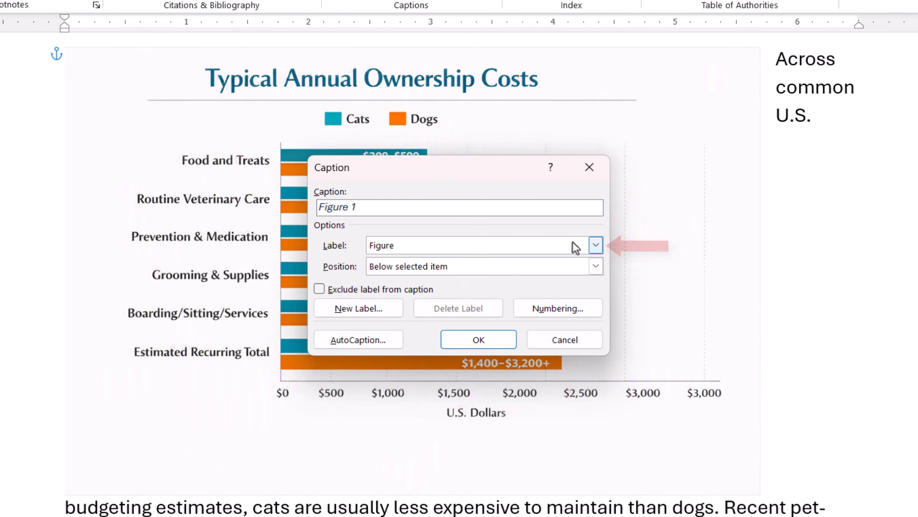
pyautogui.click(597, 247)
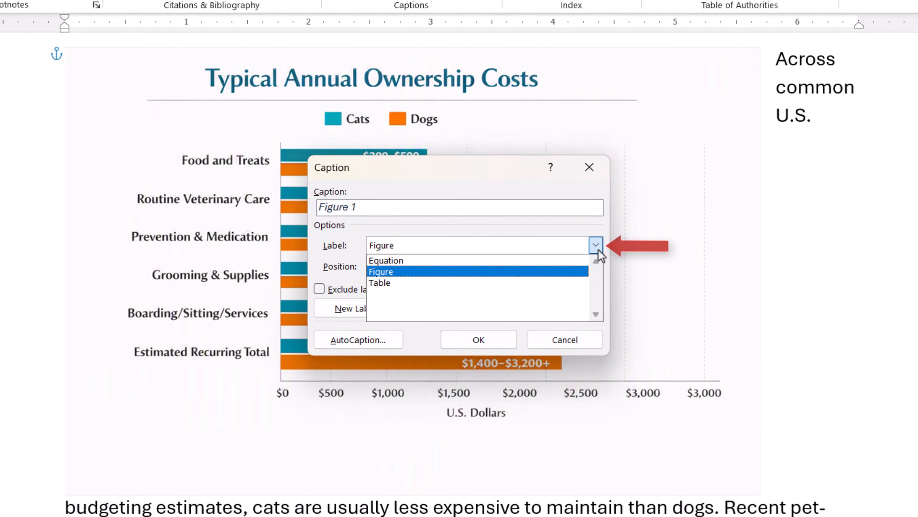
pyautogui.click(597, 246)
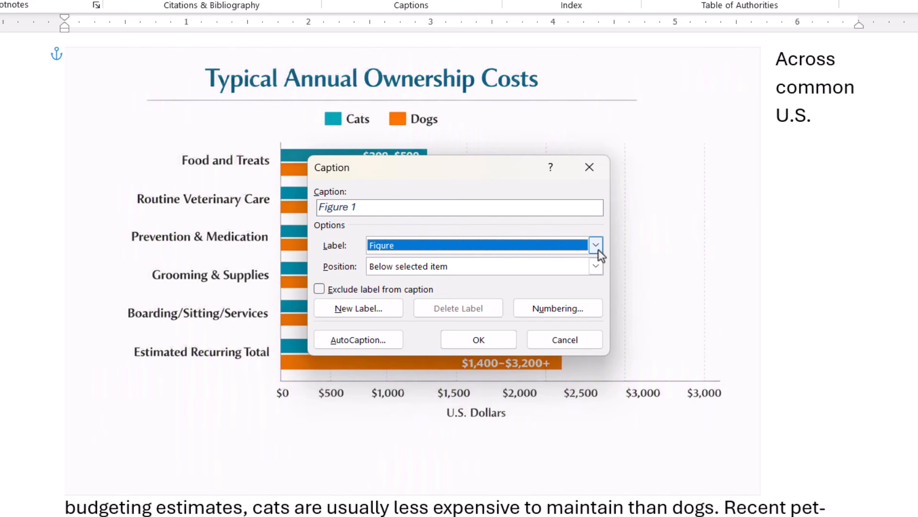
pyautogui.click(595, 267)
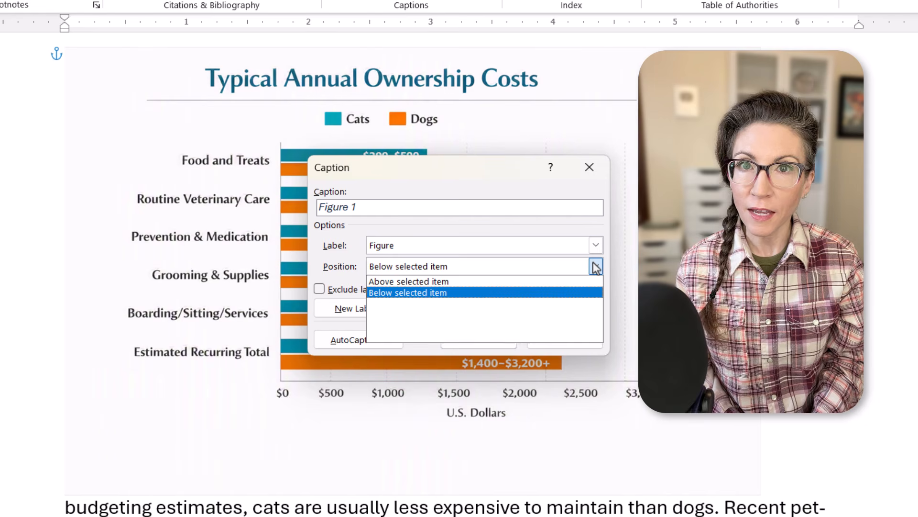
pyautogui.click(595, 267)
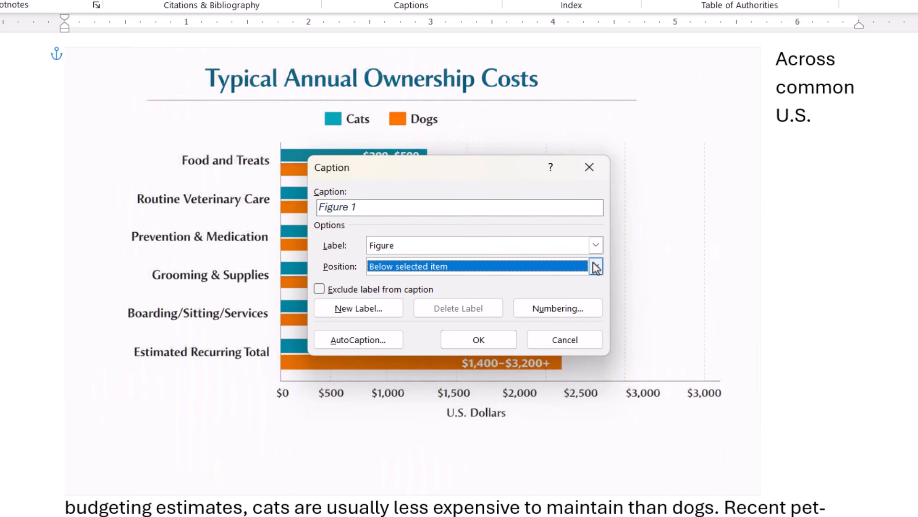
pyautogui.click(413, 210)
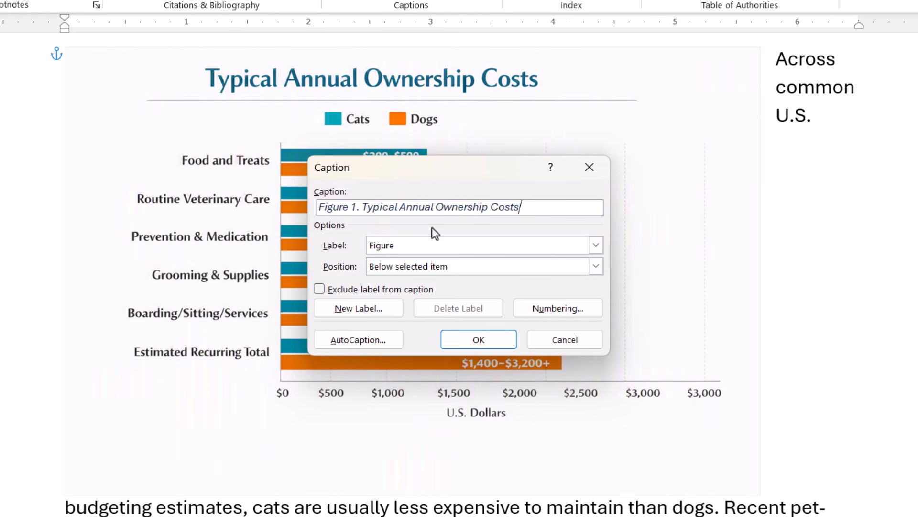
pyautogui.click(485, 344)
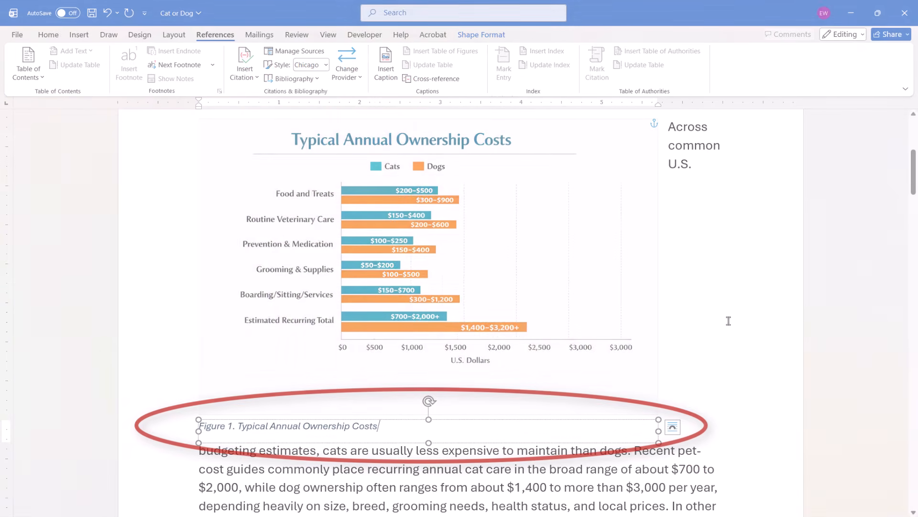
pyautogui.click(235, 450)
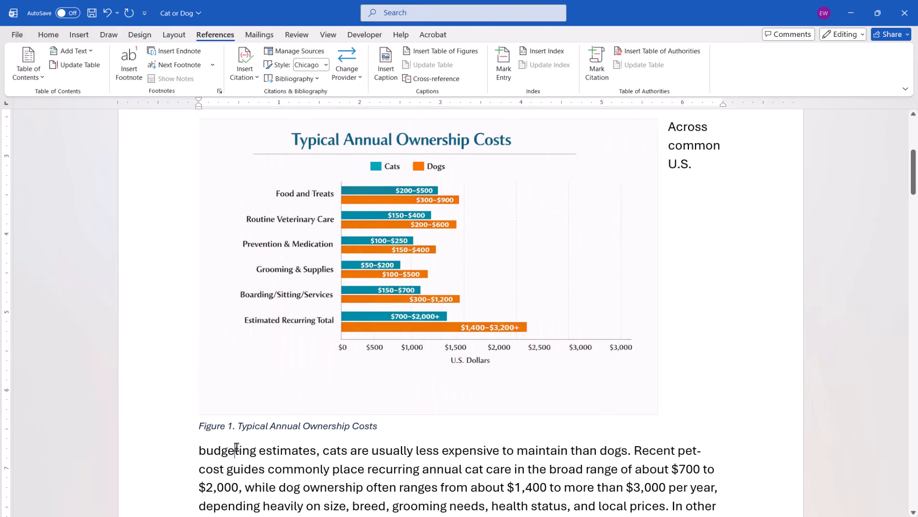
# Step: Group the Figure 1 caption box with the chart picture above it
pyautogui.click(206, 423)
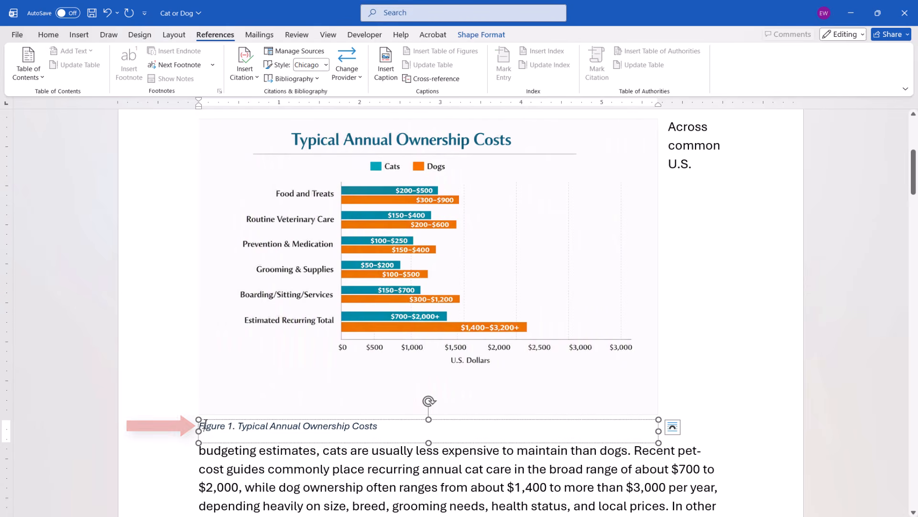
pyautogui.press('shift')
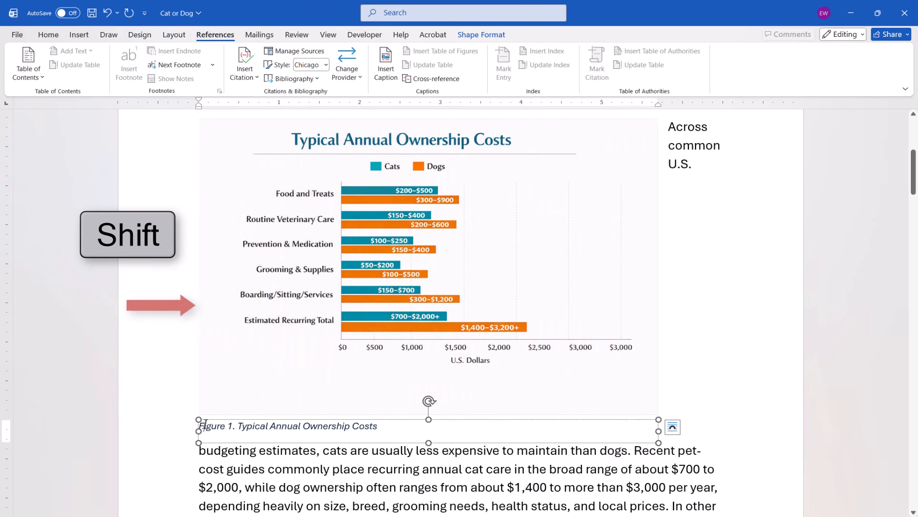
pyautogui.keyDown('shift'); pyautogui.click(205, 410); pyautogui.keyUp('shift')
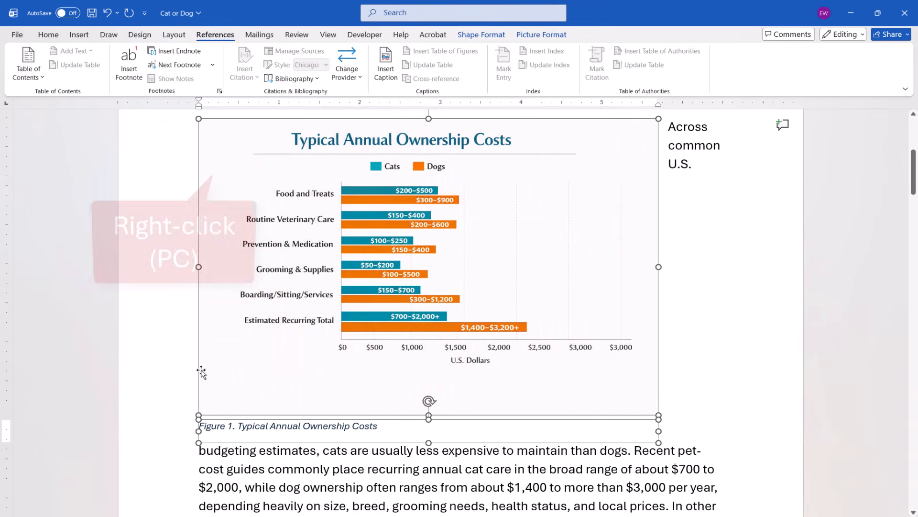
pyautogui.rightClick(208, 140)
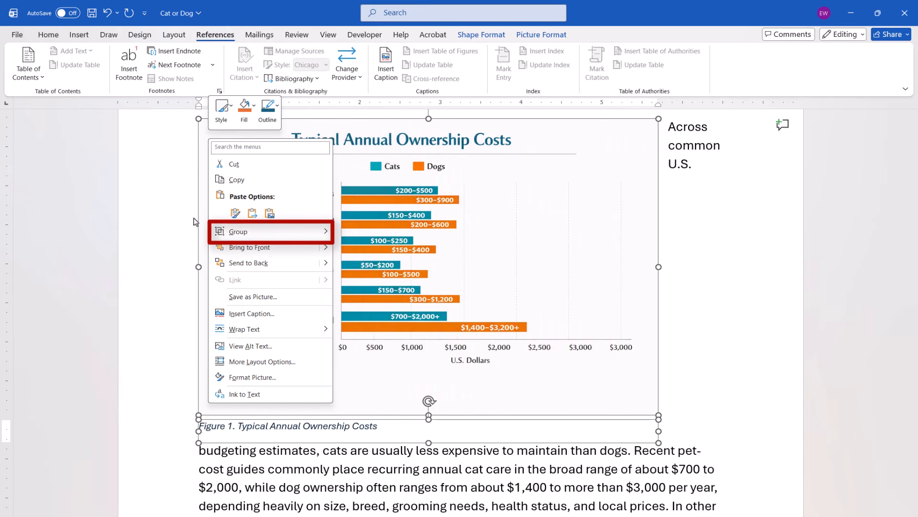
pyautogui.moveTo(287, 235)
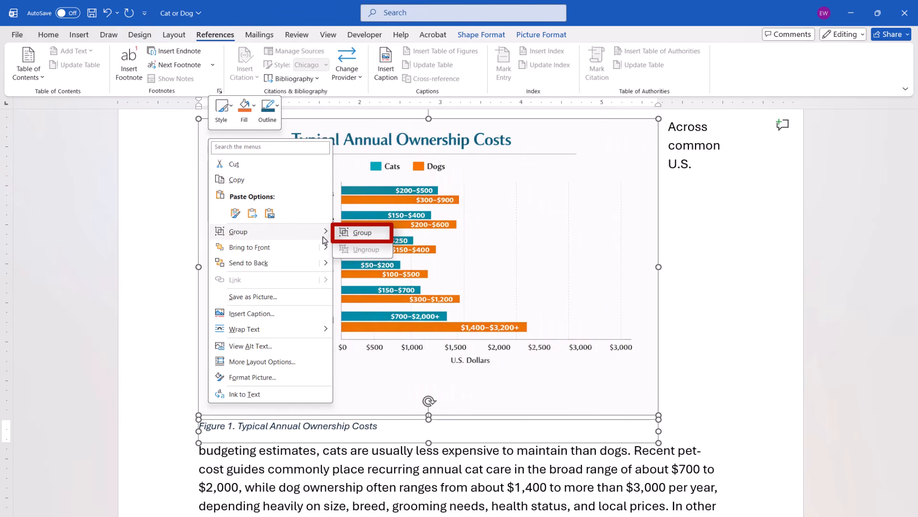
pyautogui.click(350, 234)
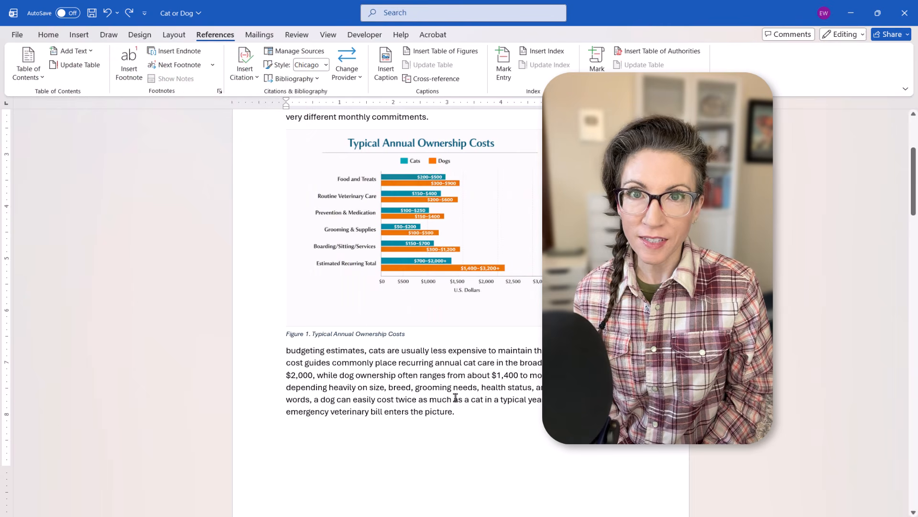
# Step: Move the grouped chart and caption below the "Across common U.S." paragraph and nudge the group horizontally toward the middle of the page
pyautogui.click(335, 308)
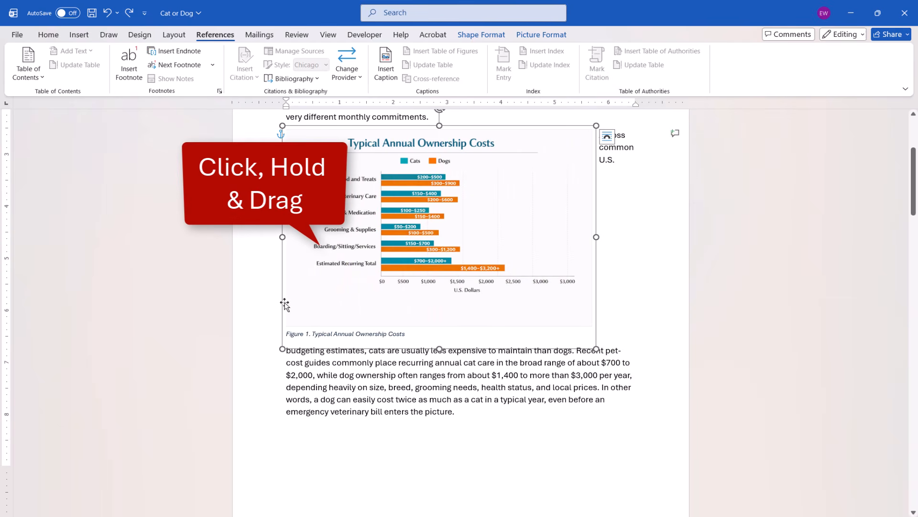
pyautogui.moveTo(284, 304); pyautogui.dragTo(297, 389)
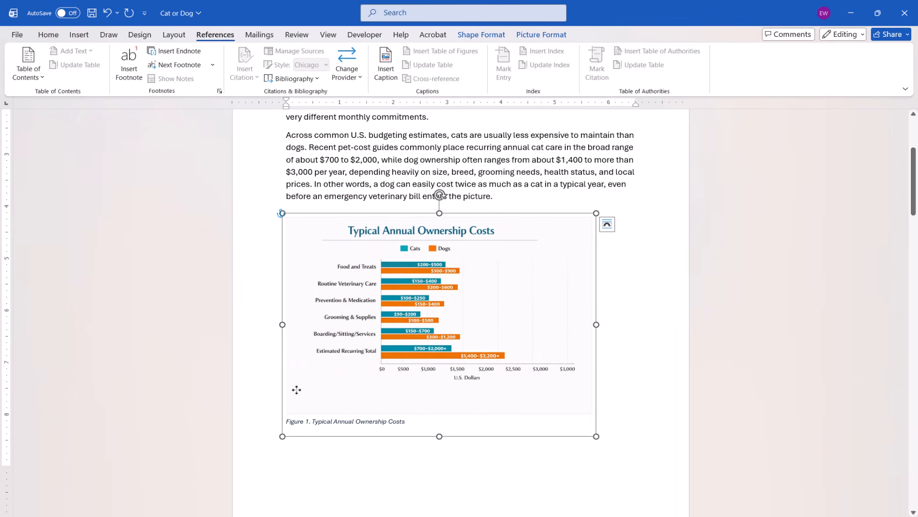
pyautogui.press('Right')
pyautogui.press('Right')
pyautogui.press('Right')
pyautogui.press('Right')
pyautogui.press('Right')
pyautogui.press('Right')
pyautogui.press('Right')
pyautogui.press('Right')
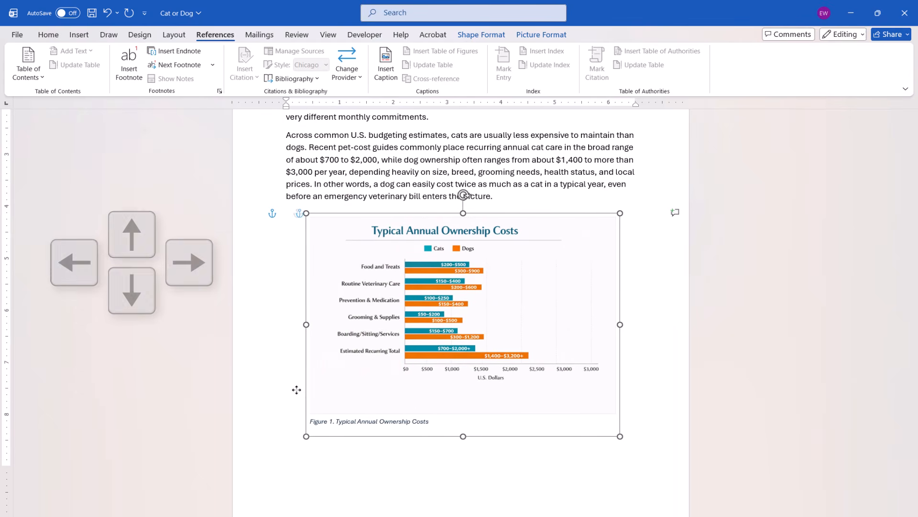
pyautogui.hotkey('ctrl', 'Left')
pyautogui.hotkey('ctrl', 'Left')
pyautogui.hotkey('ctrl', 'Left')
pyautogui.hotkey('ctrl', 'Left')
pyautogui.hotkey('ctrl', 'Left')
pyautogui.hotkey('ctrl', 'Left')
pyautogui.hotkey('ctrl', 'Left')
pyautogui.hotkey('ctrl', 'Left')
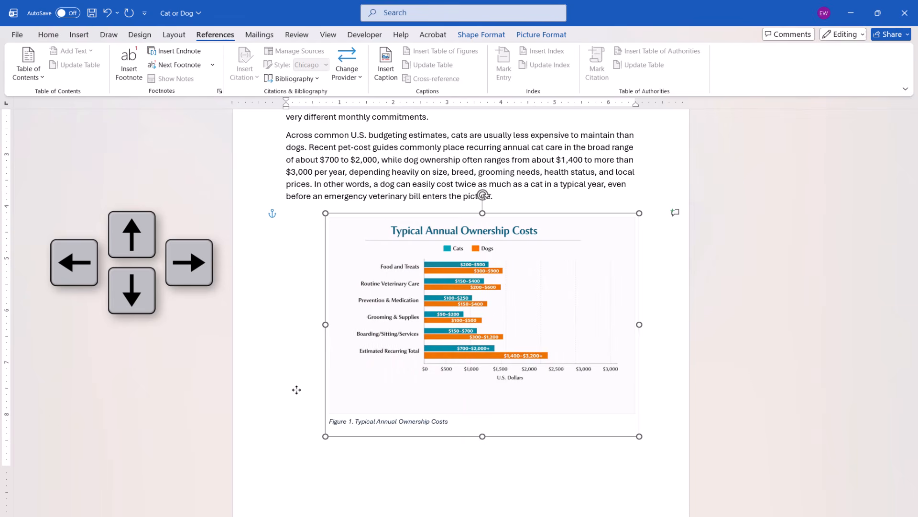
pyautogui.hotkey('ctrl', 'Left')
pyautogui.hotkey('ctrl', 'Left')
pyautogui.hotkey('ctrl', 'Left')
pyautogui.hotkey('ctrl', 'Left')
pyautogui.hotkey('ctrl', 'Left')
pyautogui.hotkey('ctrl', 'Left')
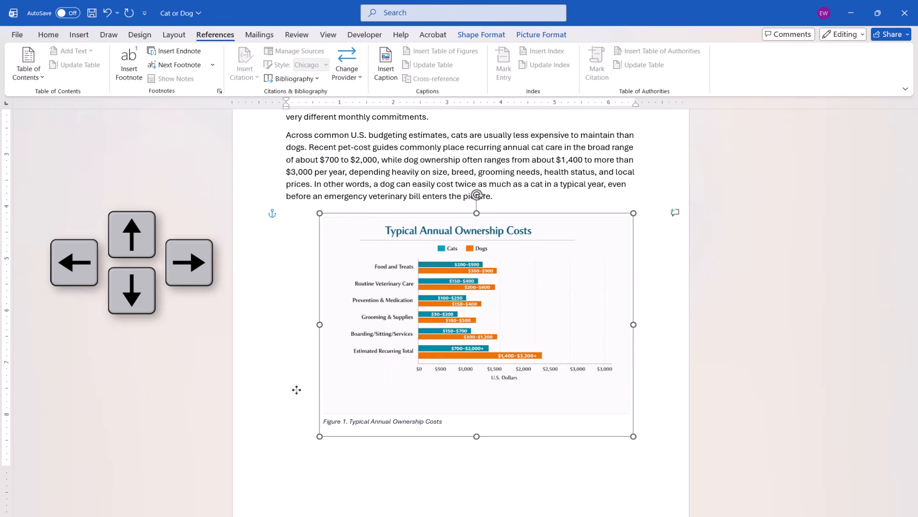
pyautogui.press('Left')
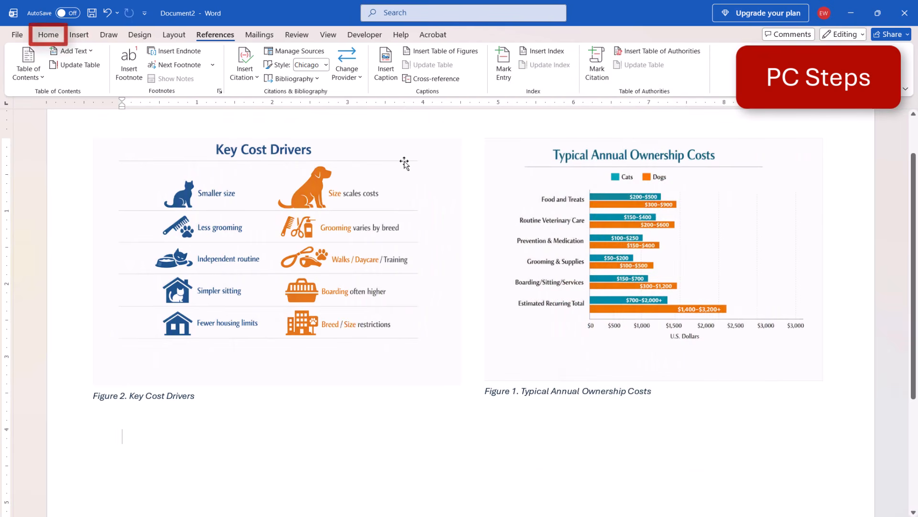
# Step: In Document2, select all text formatted like the Key Cost Drivers caption and update the number fields of both figure captions together
pyautogui.click(47, 35)
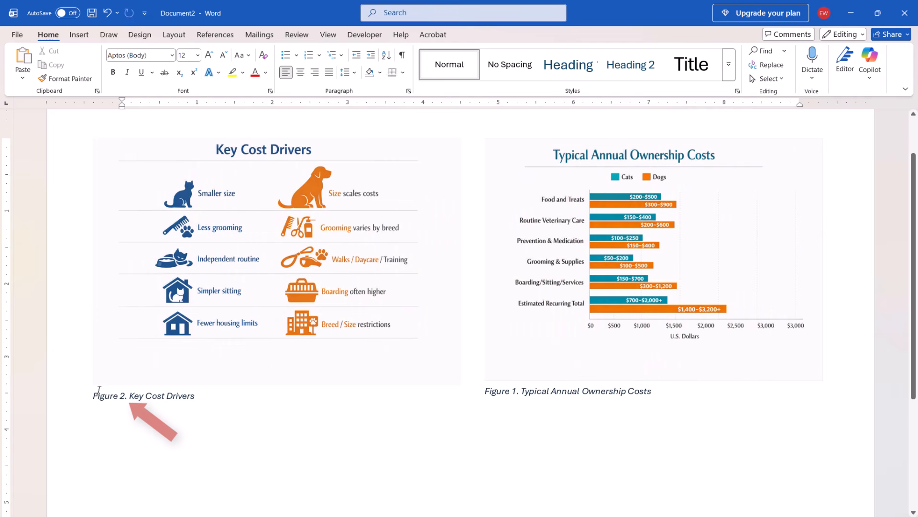
pyautogui.click(122, 399)
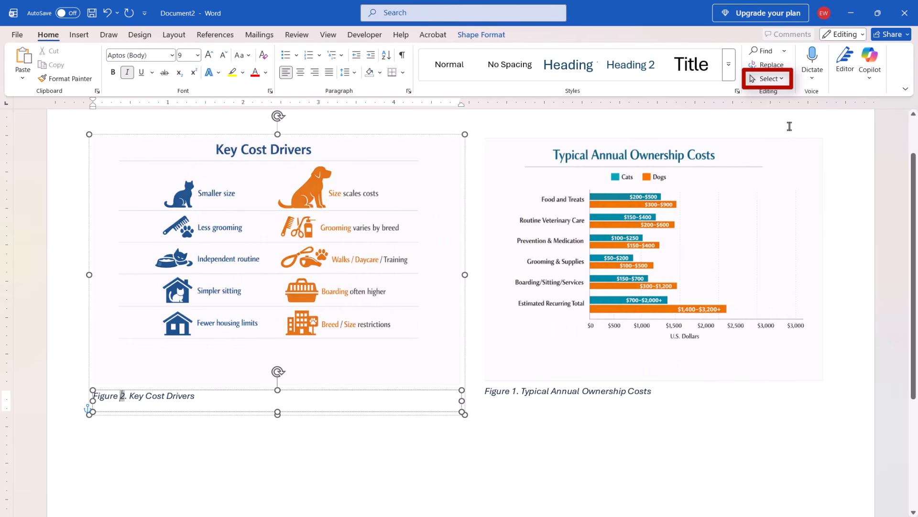
pyautogui.click(778, 80)
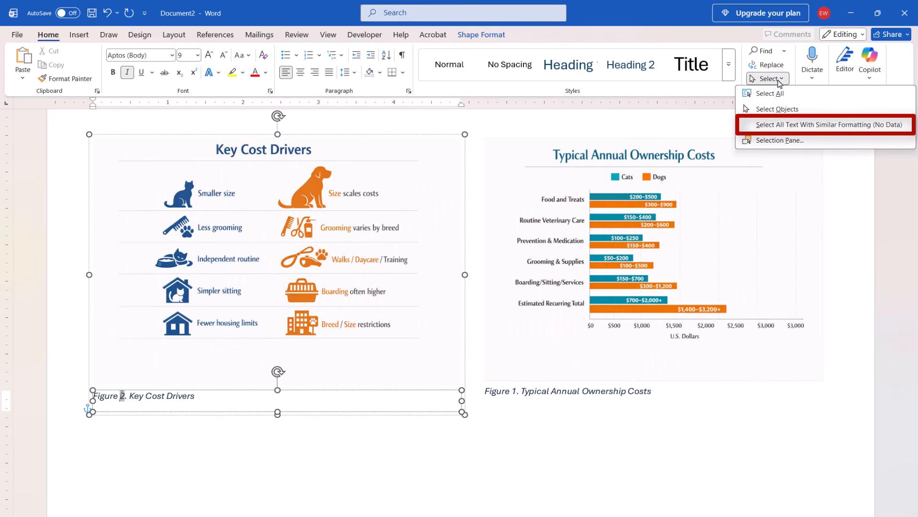
pyautogui.click(746, 125)
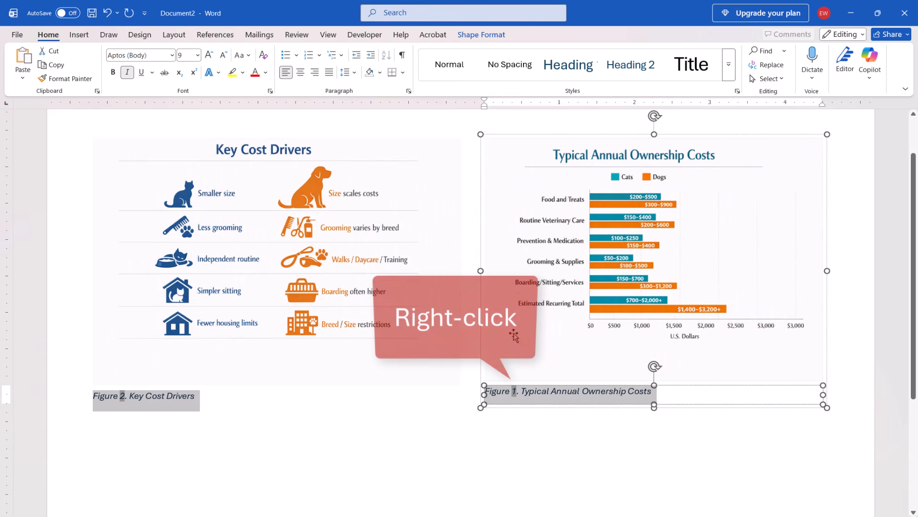
pyautogui.rightClick(517, 398)
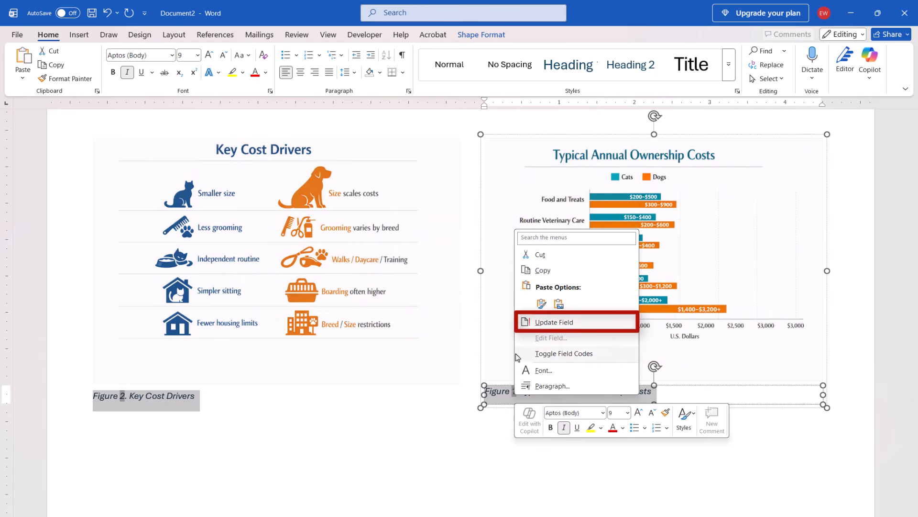
pyautogui.click(554, 322)
pyautogui.click(641, 434)
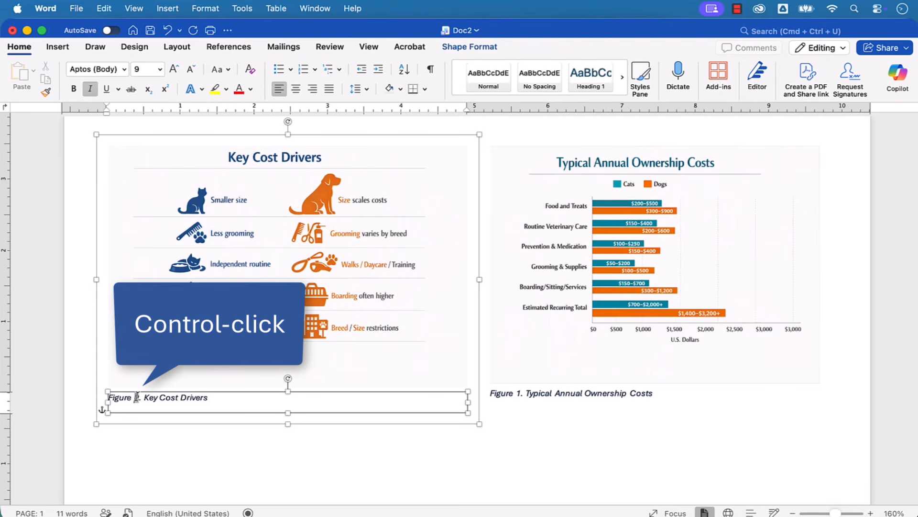
# Step: In Doc2 in Word for Mac, update the number fields of the Key Cost Drivers and Typical Annual Ownership Costs captions individually
pyautogui.keyDown('ctrl'); pyautogui.click(137, 397); pyautogui.keyUp('ctrl')
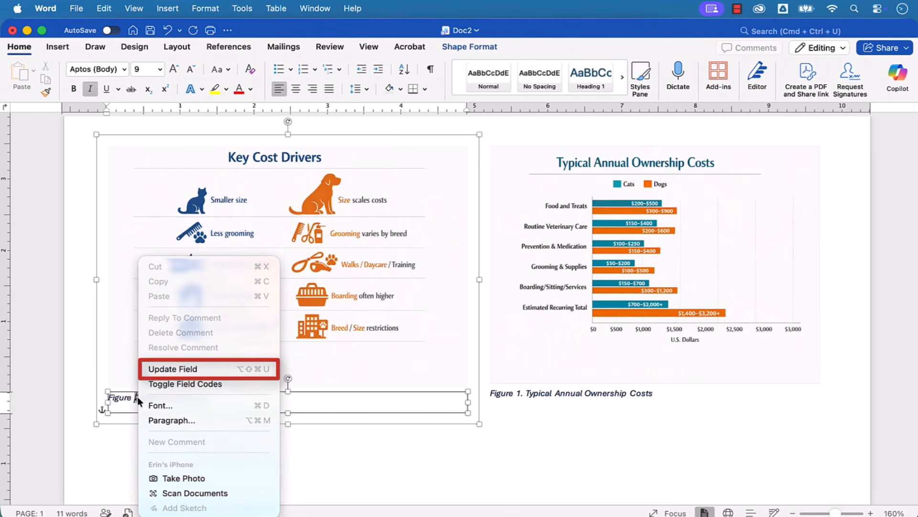
pyautogui.click(152, 371)
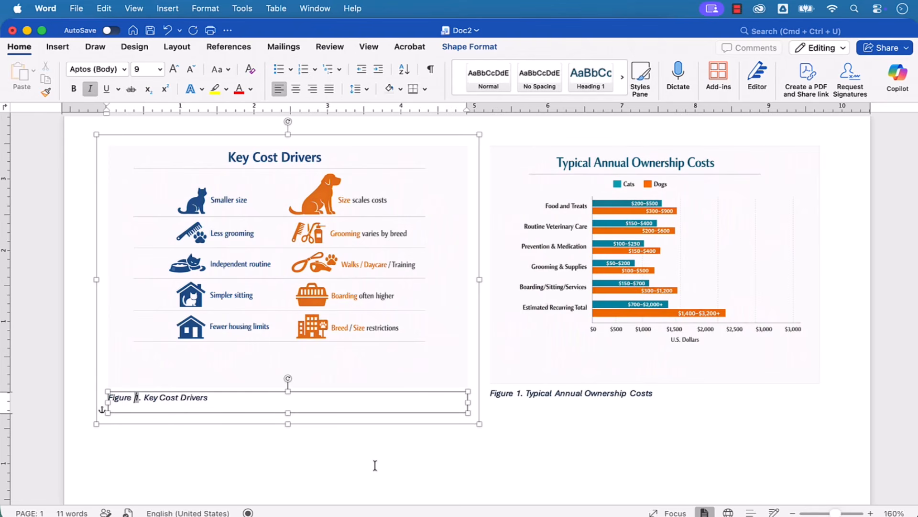
pyautogui.click(519, 393)
pyautogui.rightClick(519, 393)
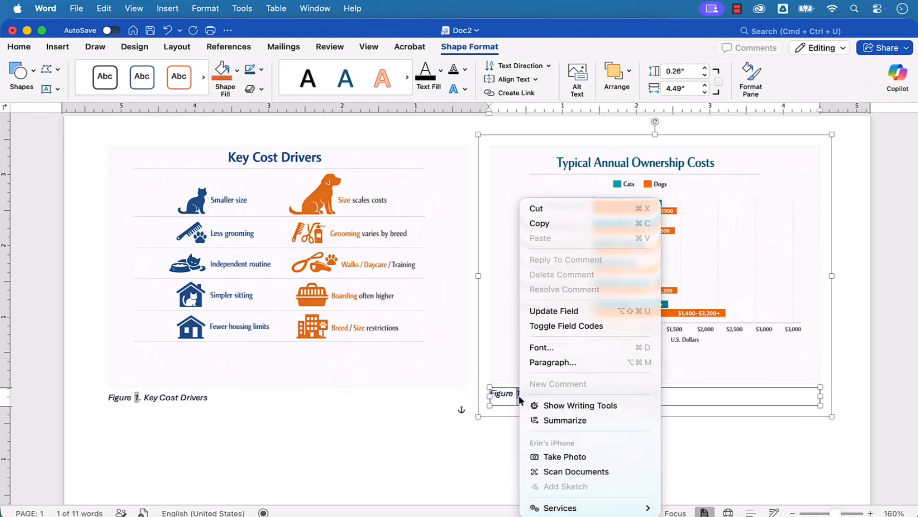
pyautogui.click(542, 312)
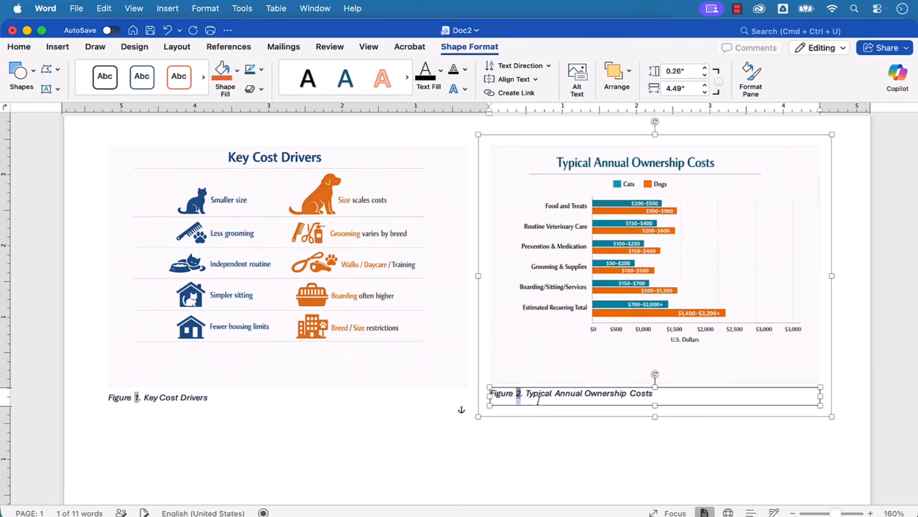